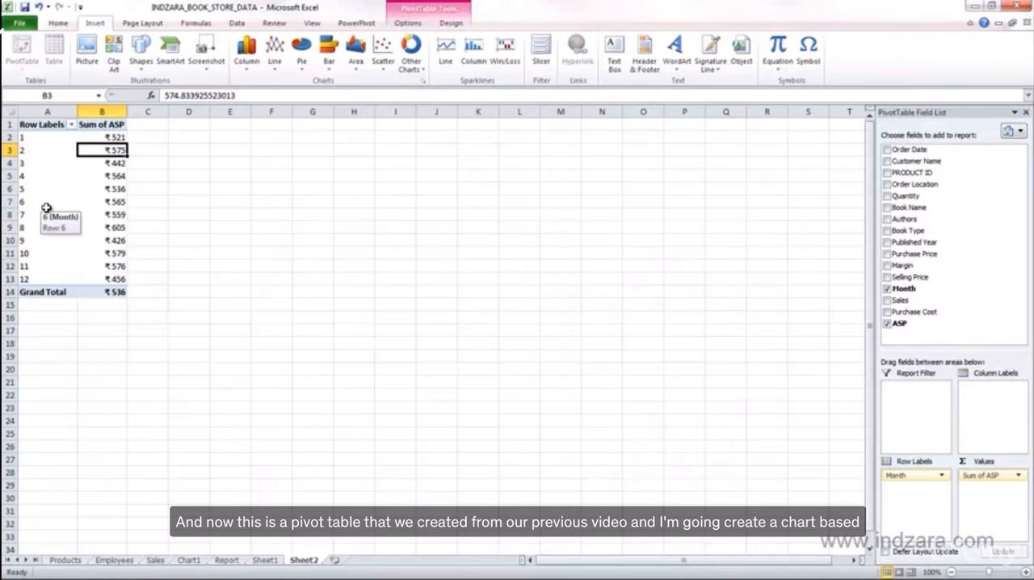
Insert a basic 2-D line PivotChart from the pivot table and place it beside the table, starting in column C
left_click(104, 175)
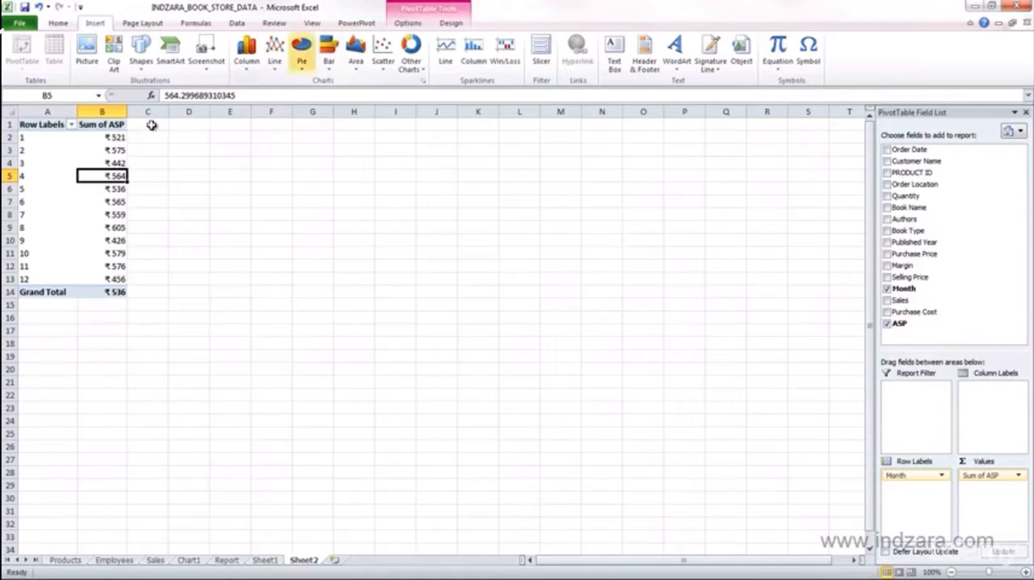
left_click(95, 142)
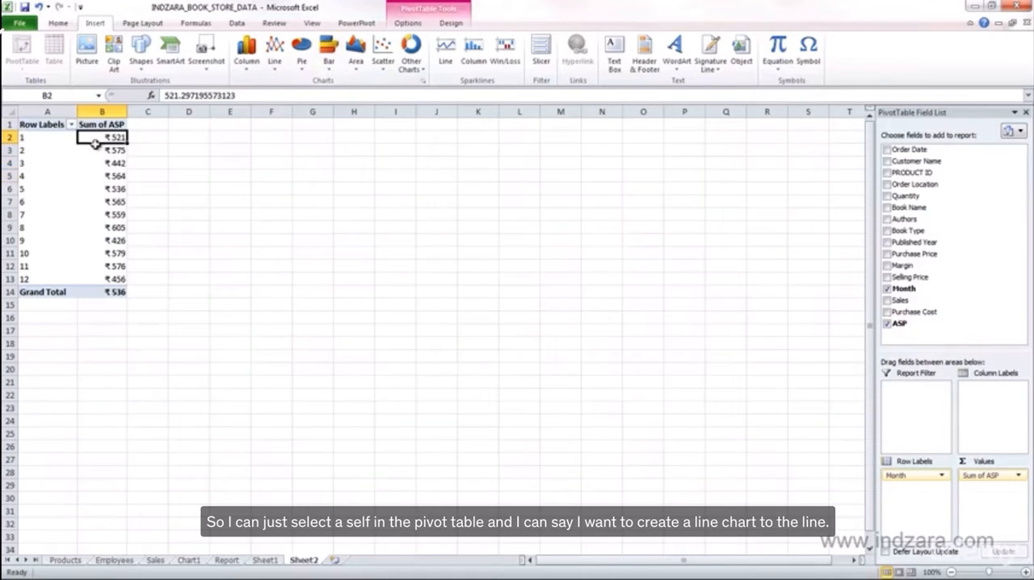
left_click(249, 73)
left_click(278, 75)
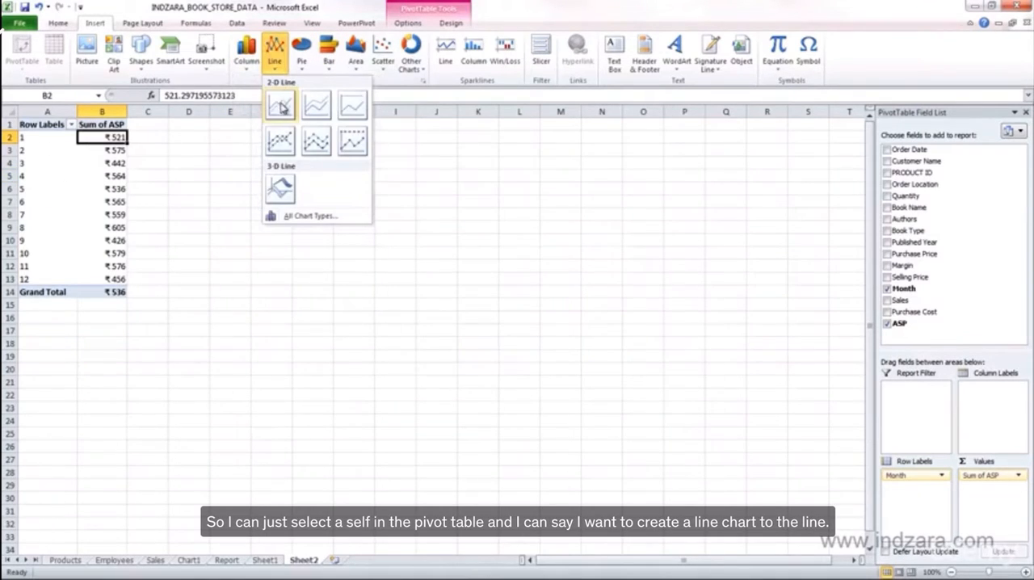
left_click(283, 105)
left_click_drag(334, 248, 181, 136)
left_click_drag(282, 129, 296, 127)
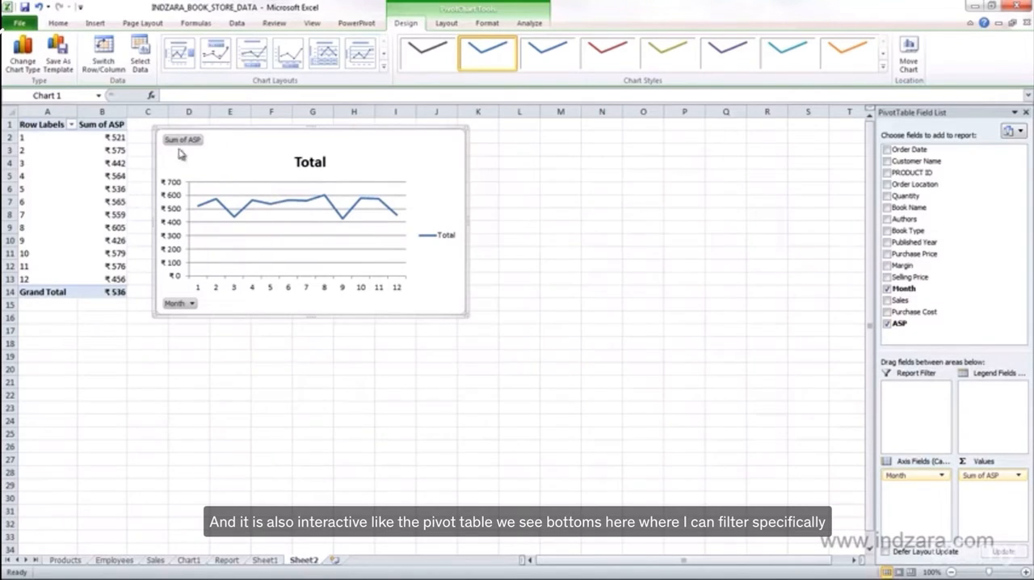
Filter the PivotChart's Month field to show only months 1 to 4
left_click(189, 302)
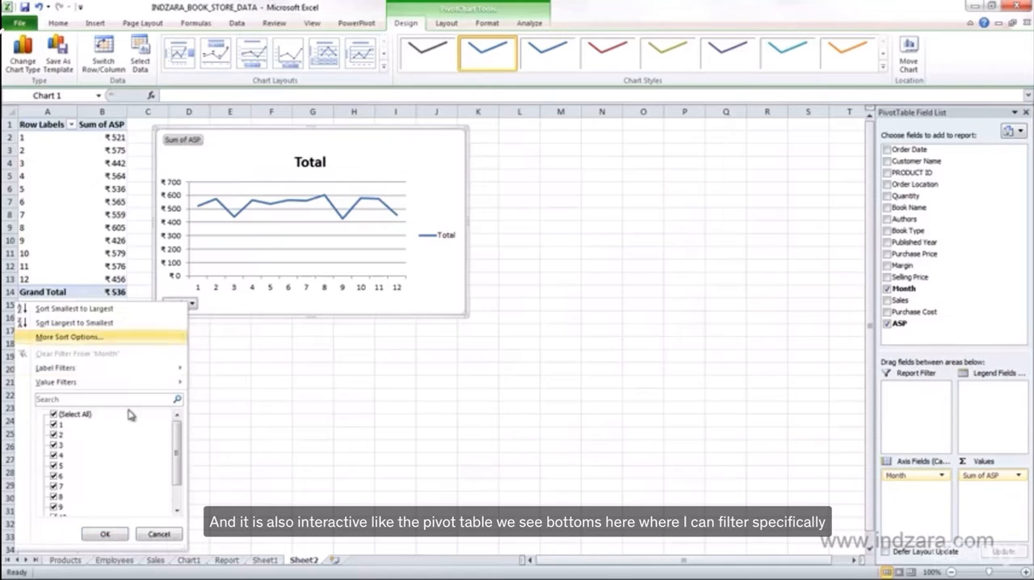
left_click(53, 424)
left_click(53, 435)
left_click(53, 445)
left_click(53, 454)
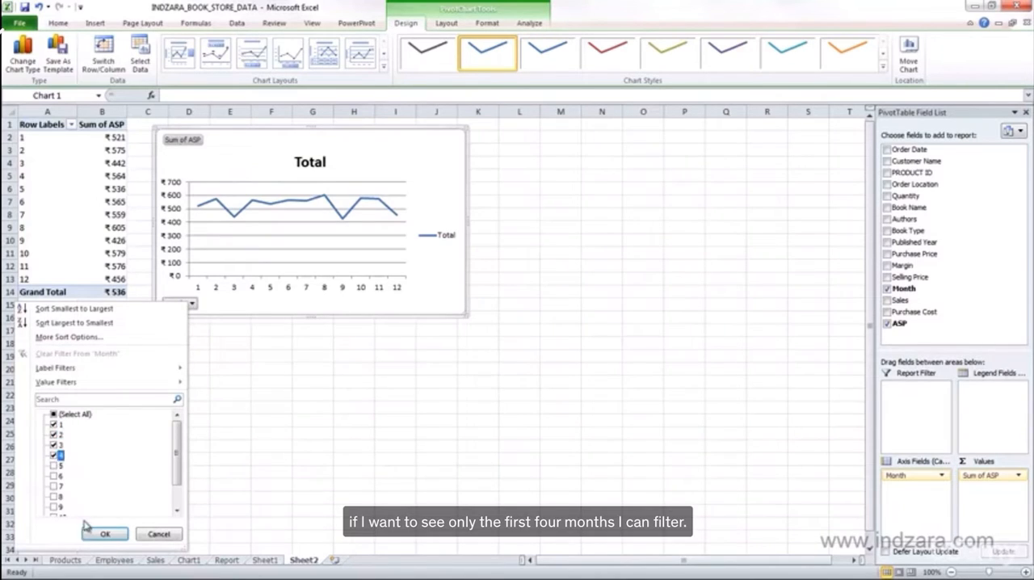
left_click(104, 535)
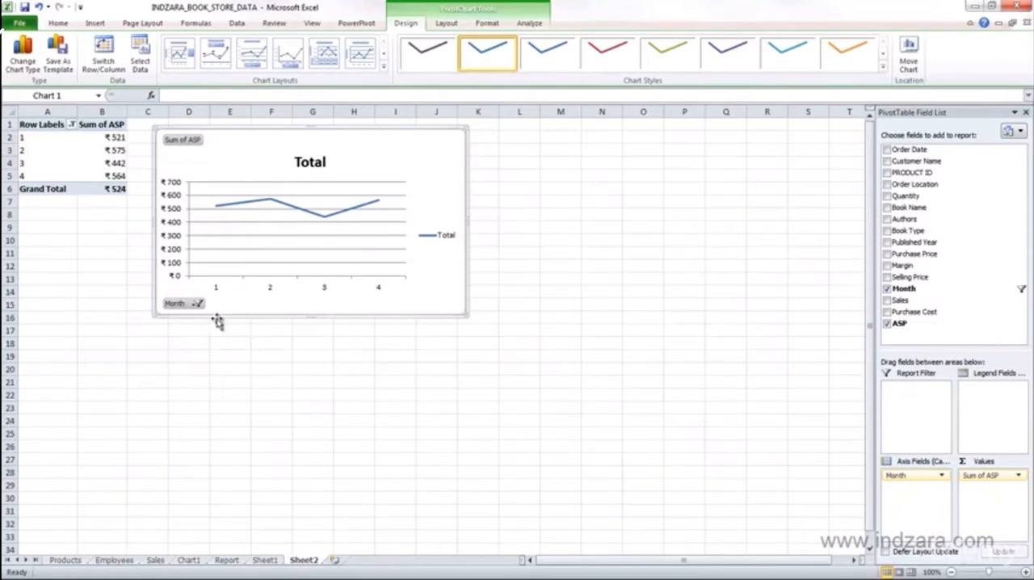
left_click(198, 303)
left_click(64, 415)
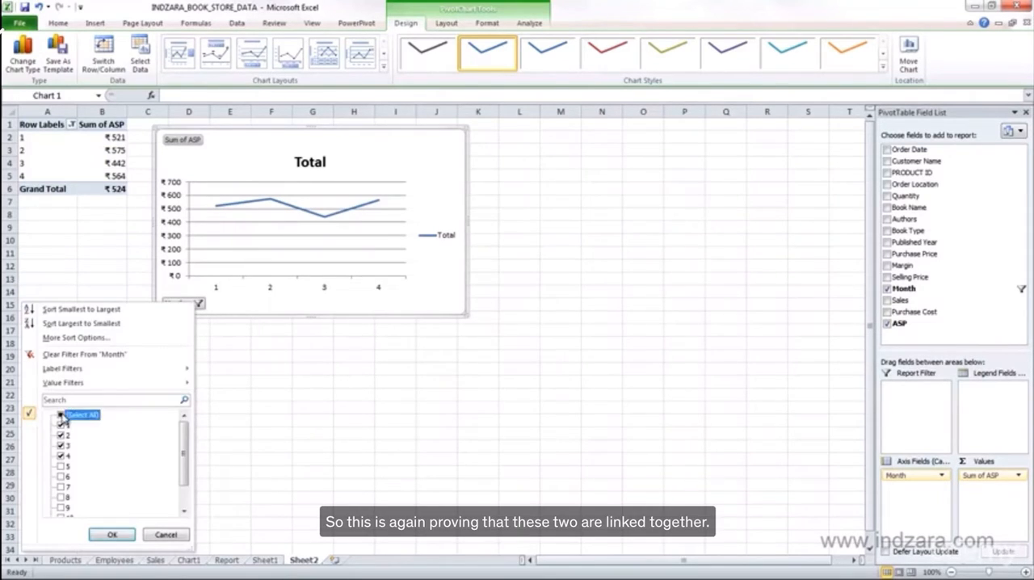
left_click(166, 536)
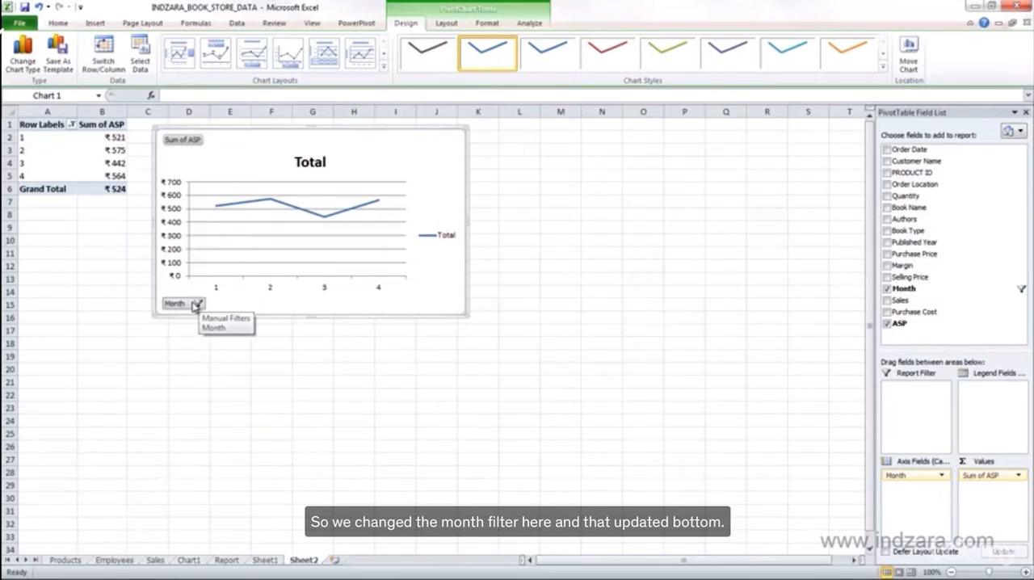
Select all months in the pivot table's row label filter and apply it
left_click(73, 125)
left_click(41, 244)
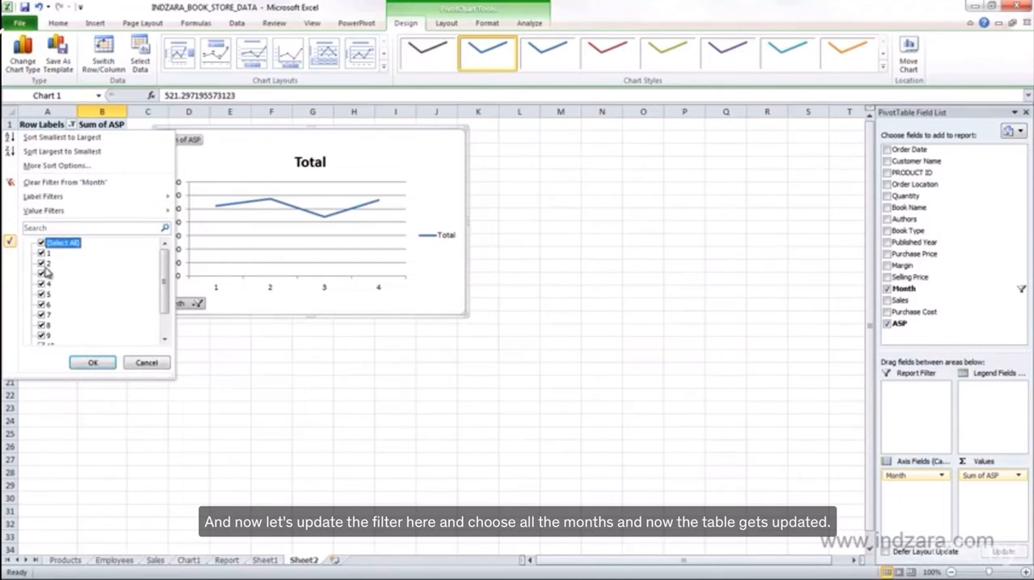
left_click(91, 363)
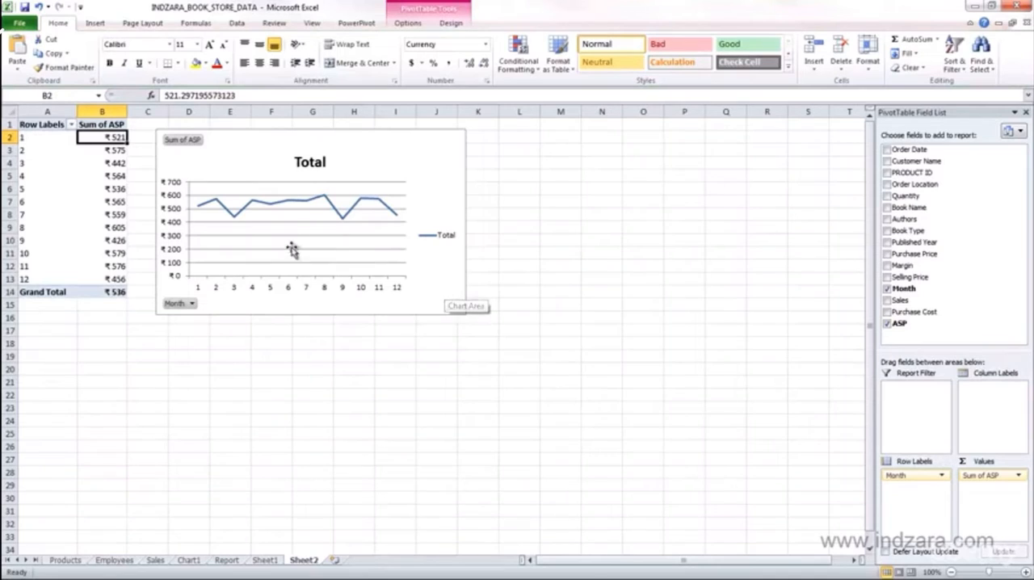
Examine the PivotChart's options for clearing data, and toggle its field list off and back on
left_click(393, 166)
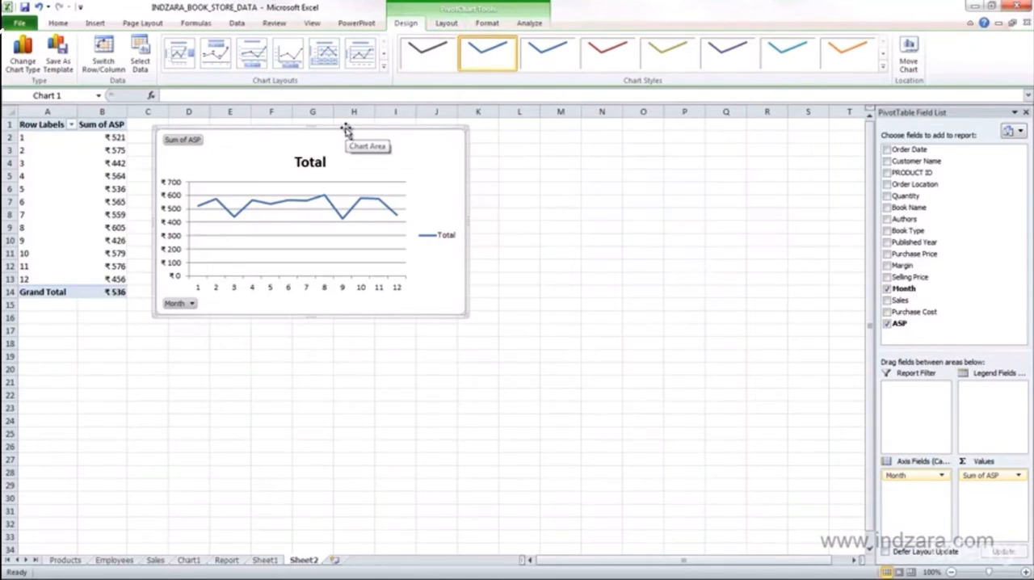
left_click(529, 23)
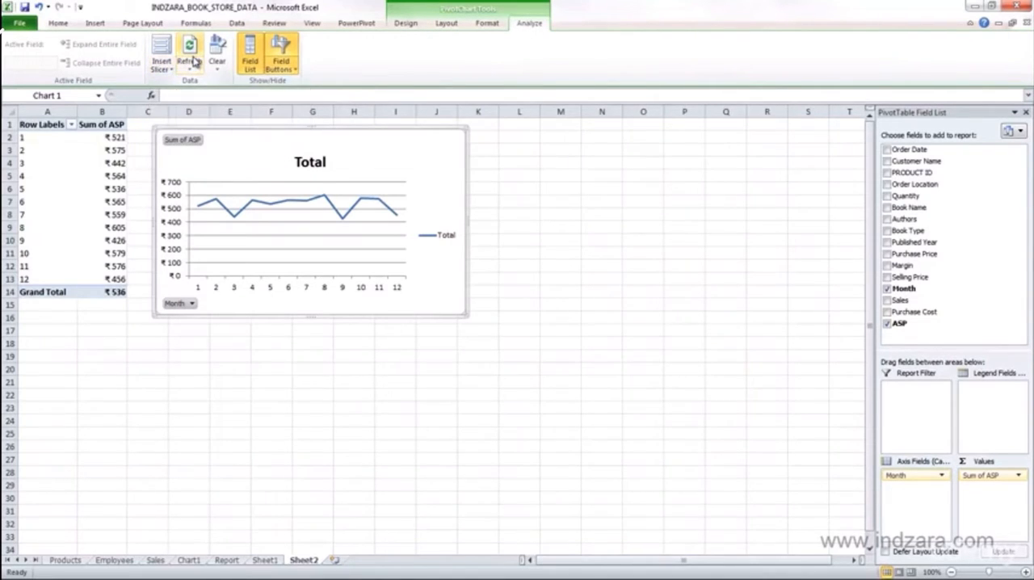
left_click(217, 70)
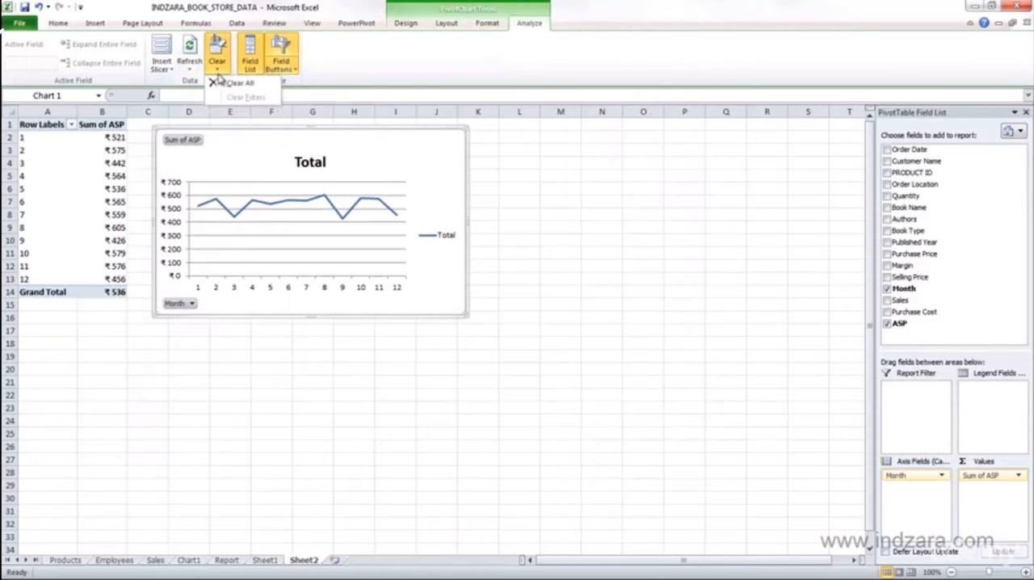
left_click(440, 78)
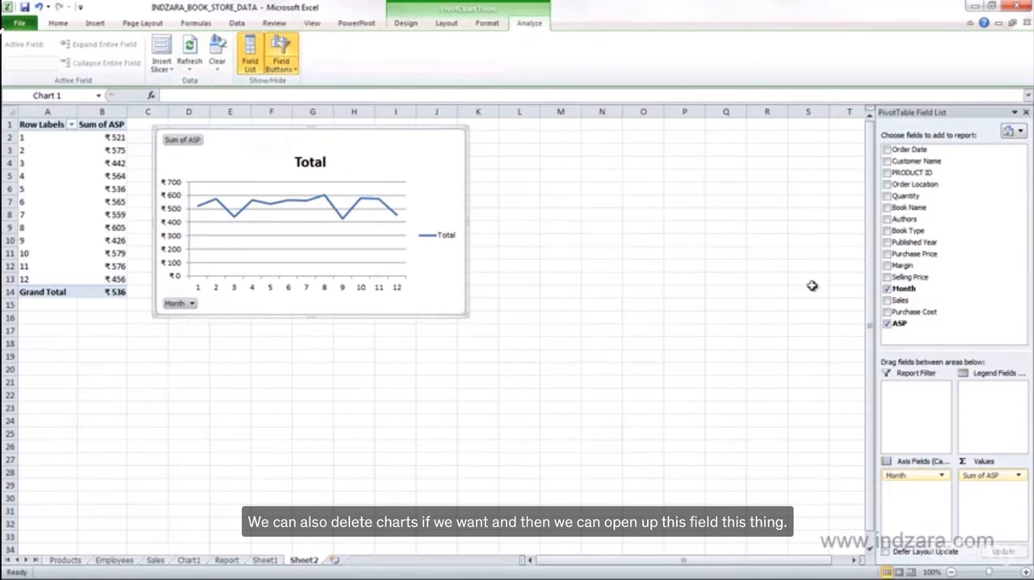
left_click(251, 45)
left_click(251, 45)
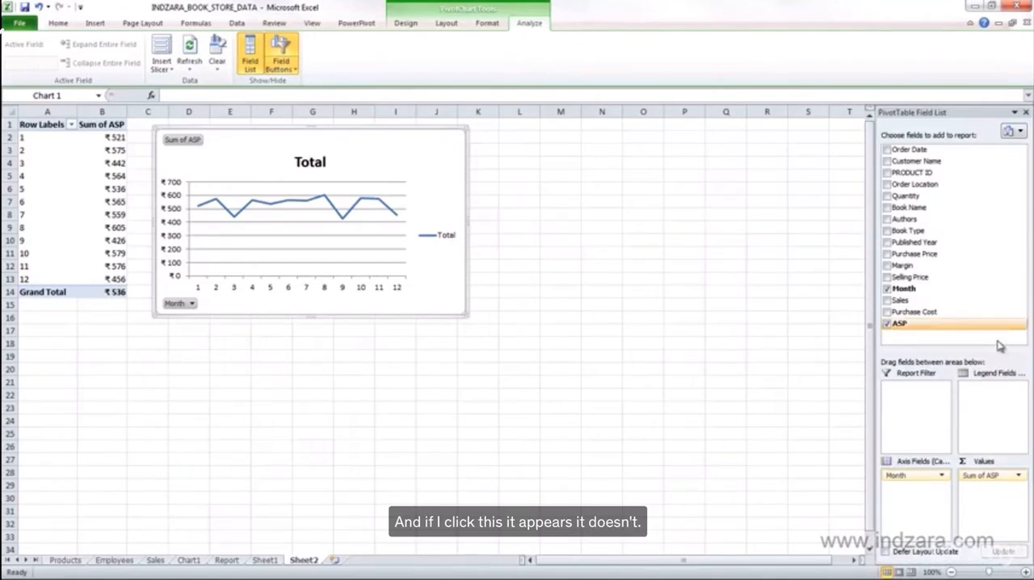
Hide the PivotChart's axis field buttons, show them again, and check that the Month filter opens
left_click(292, 64)
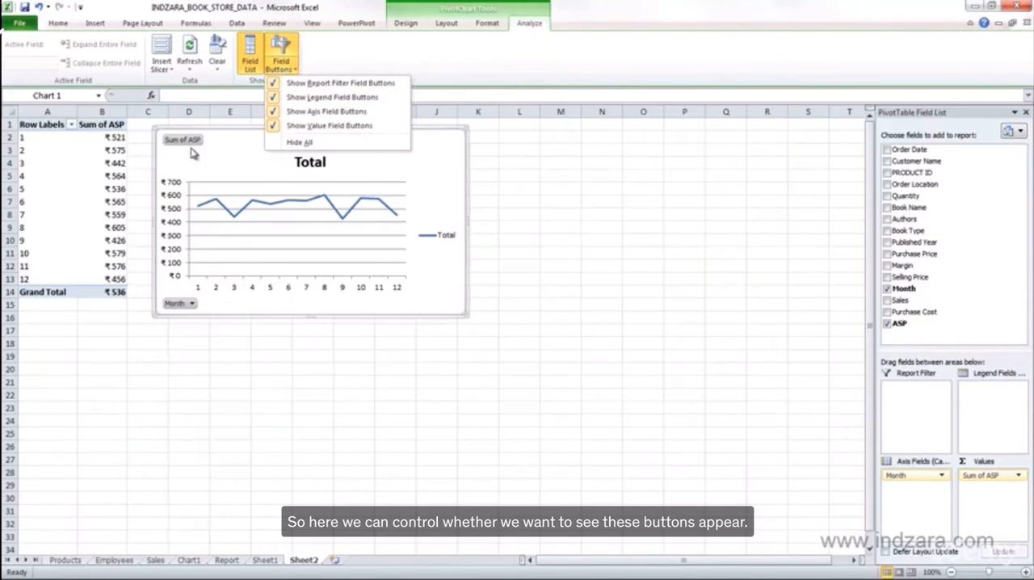
left_click(277, 111)
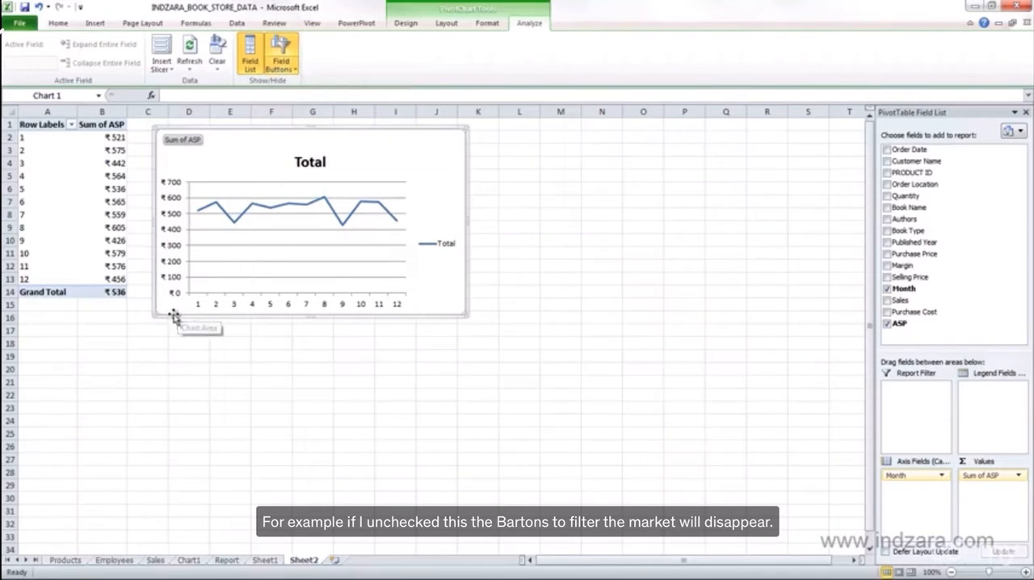
left_click(296, 69)
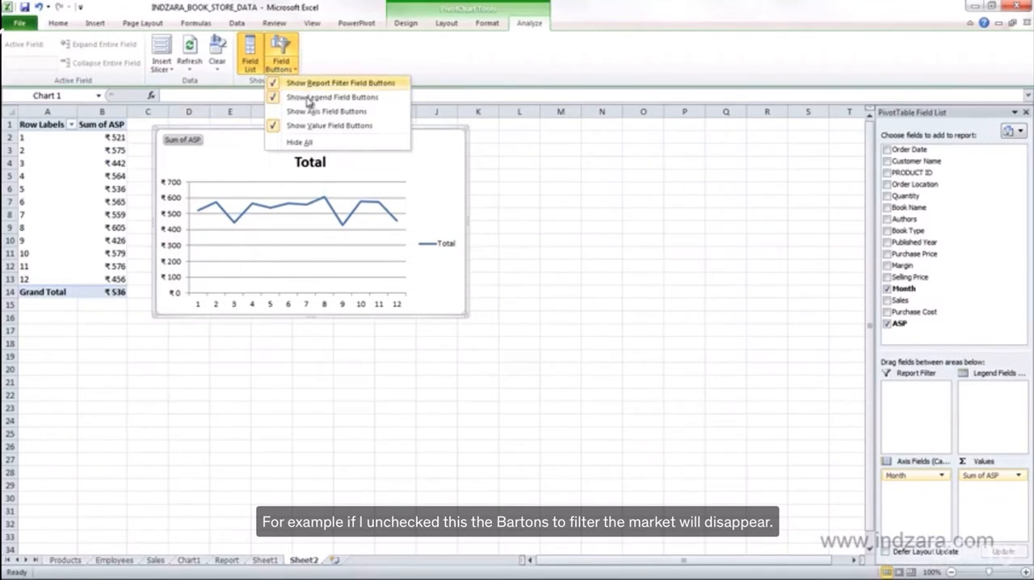
left_click(283, 110)
left_click(192, 303)
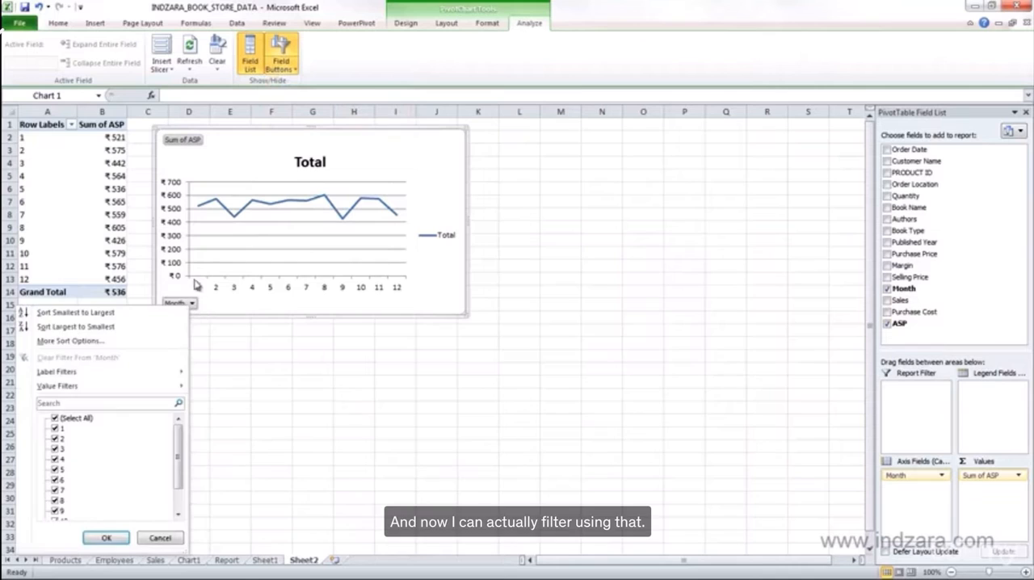
left_click(230, 414)
Move the PivotChart farther from the pivot table so its upper-left corner sits near cell D2
left_click(414, 24)
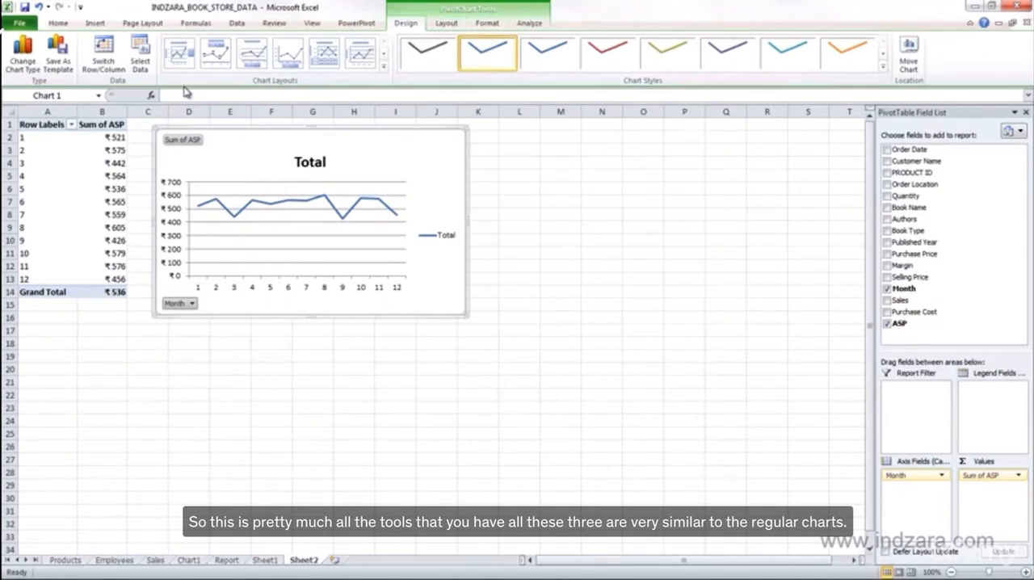
left_click_drag(282, 231, 278, 230)
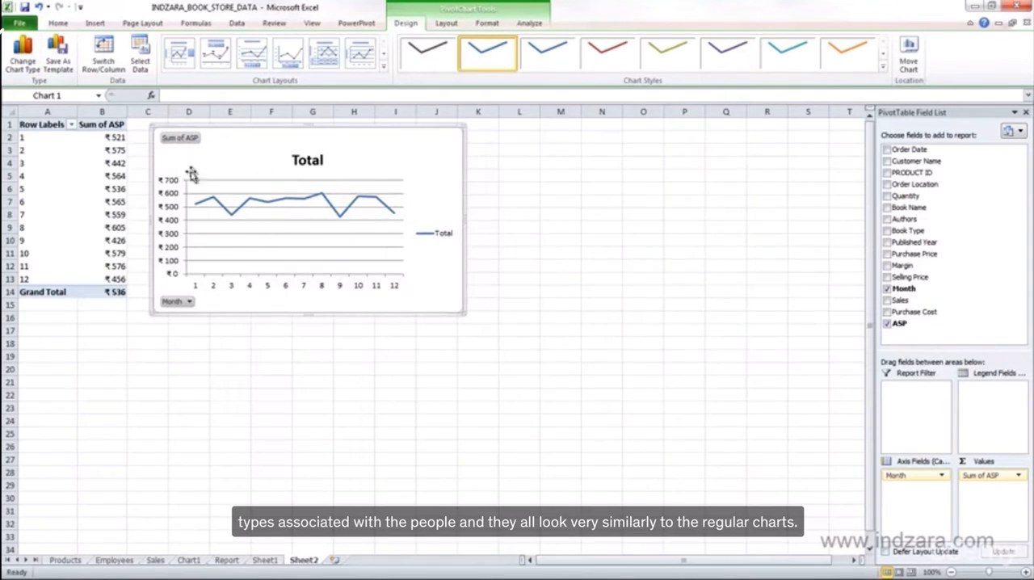
left_click_drag(223, 127, 273, 137)
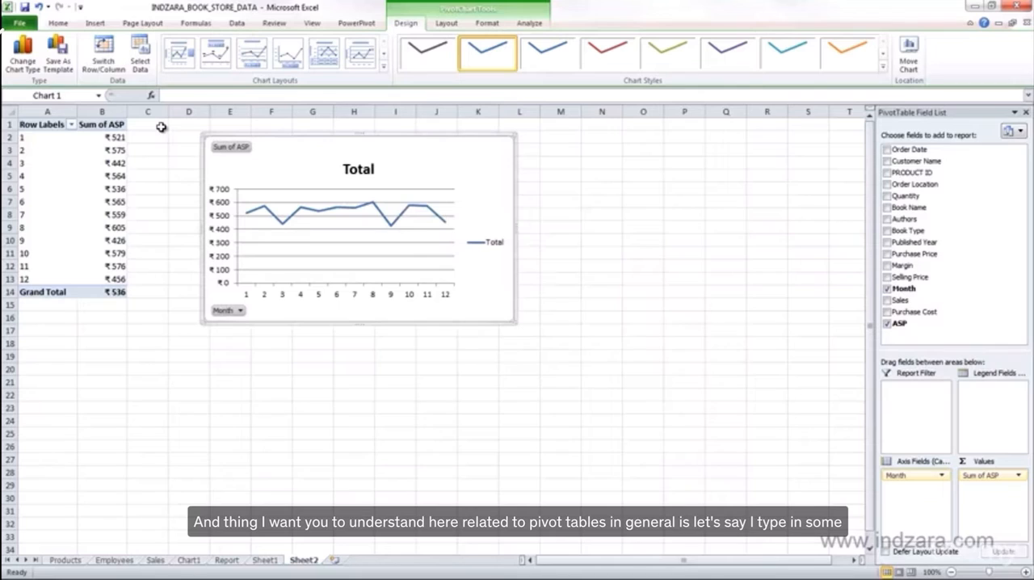
Enter the text "Chart" in cell D1, above the PivotChart
left_click(161, 127)
left_click(191, 128)
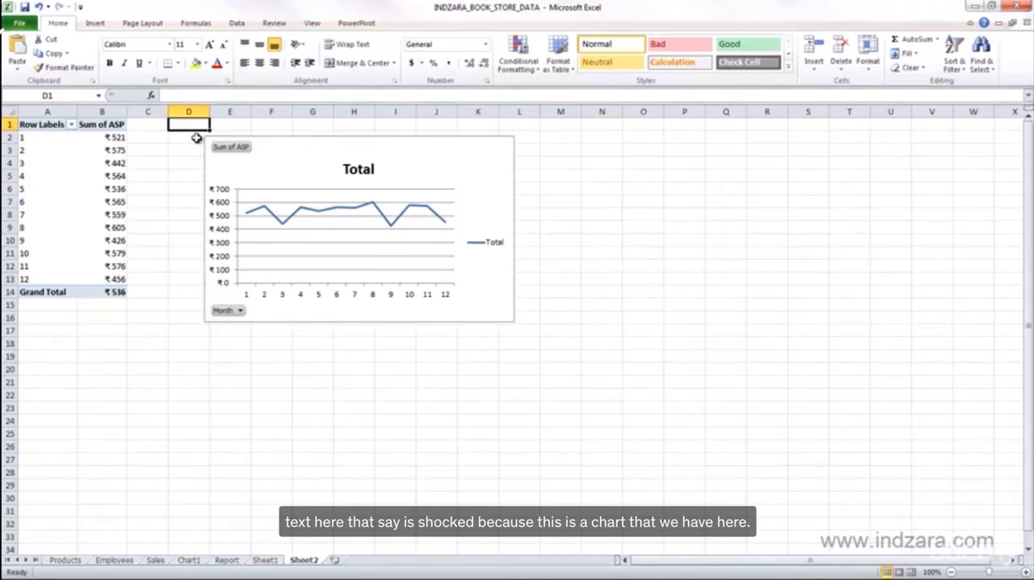
type("Chart")
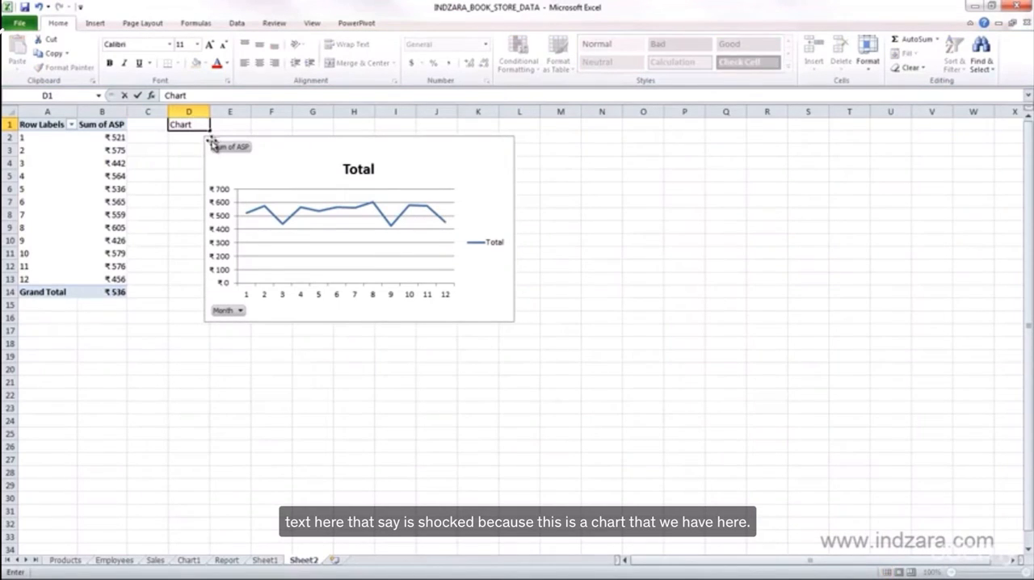
left_click(192, 151)
left_click(194, 128)
Add Book Name to the pivot table's column labels and allow the contents of the destination cells to be replaced
left_click(108, 160)
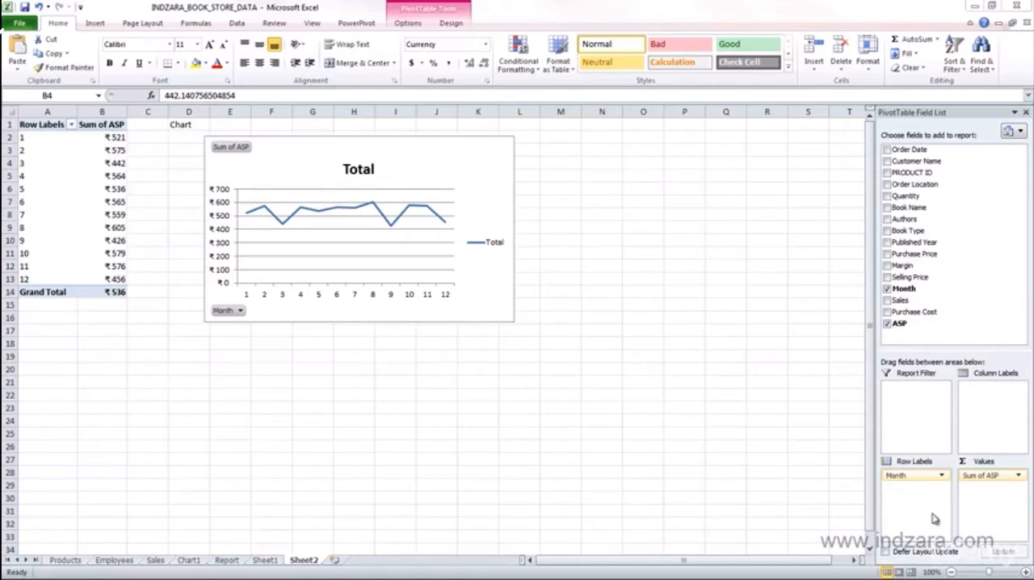
left_click_drag(915, 211, 991, 400)
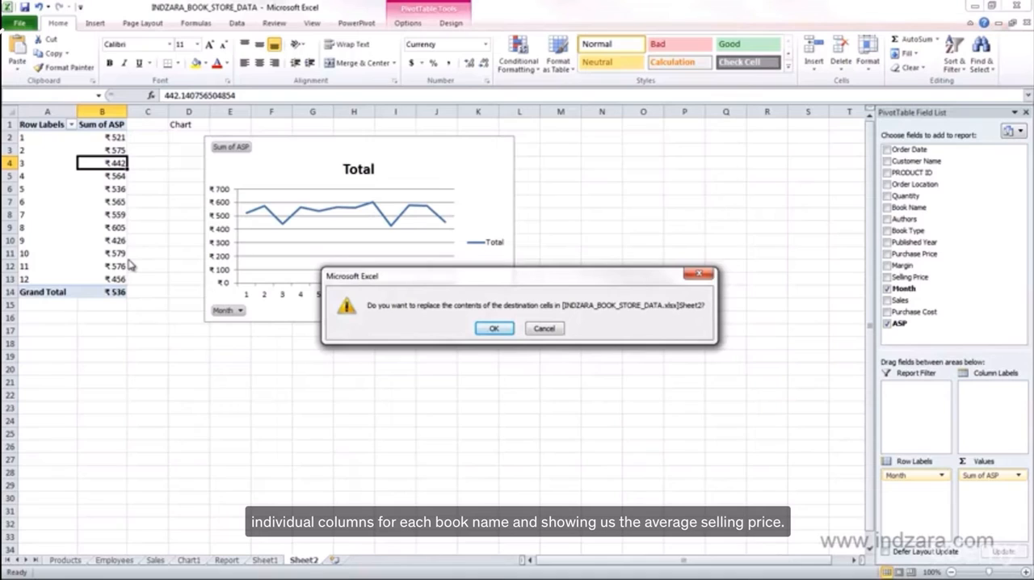
left_click_drag(401, 282, 175, 229)
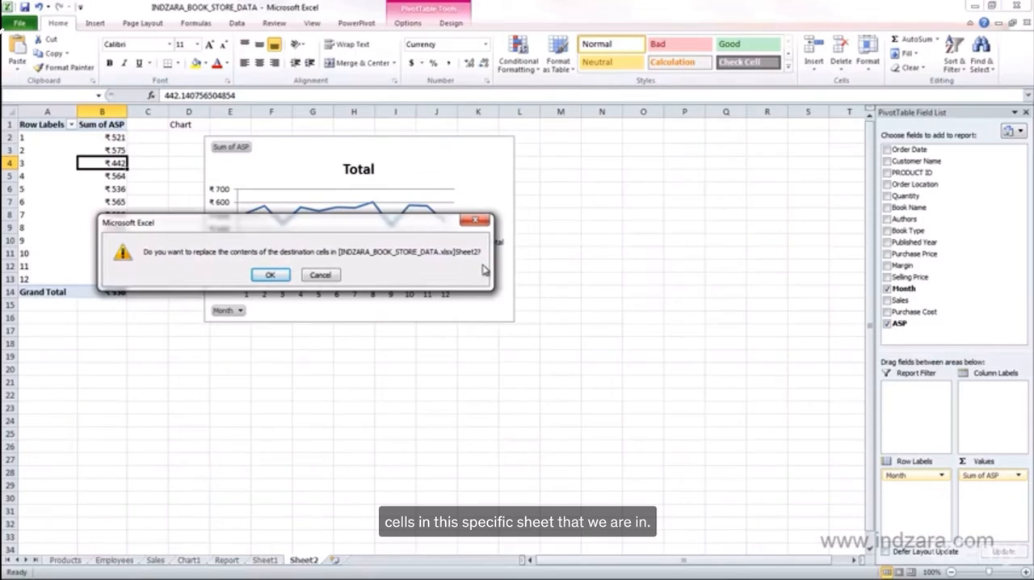
left_click_drag(354, 225, 475, 285)
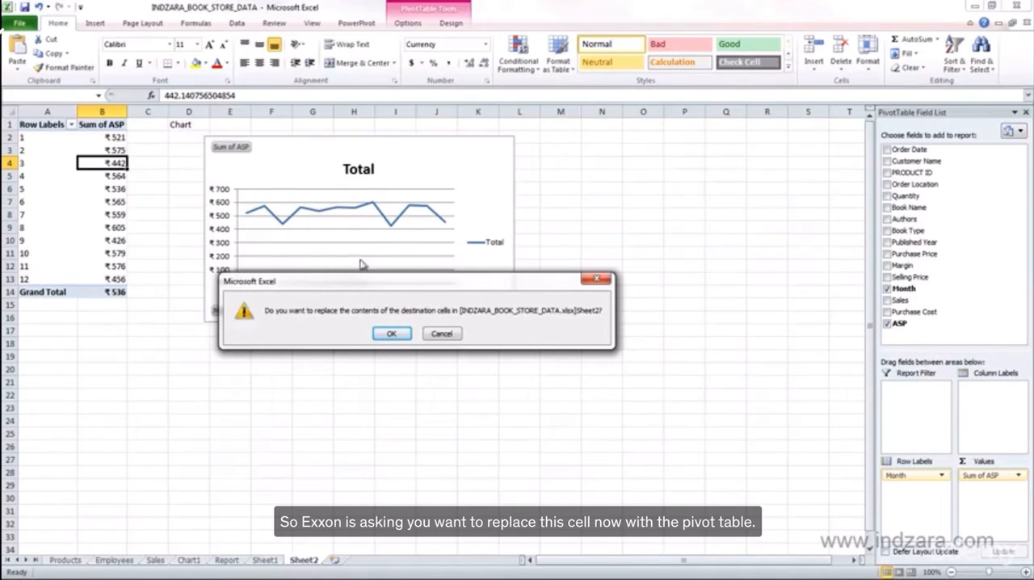
left_click(389, 333)
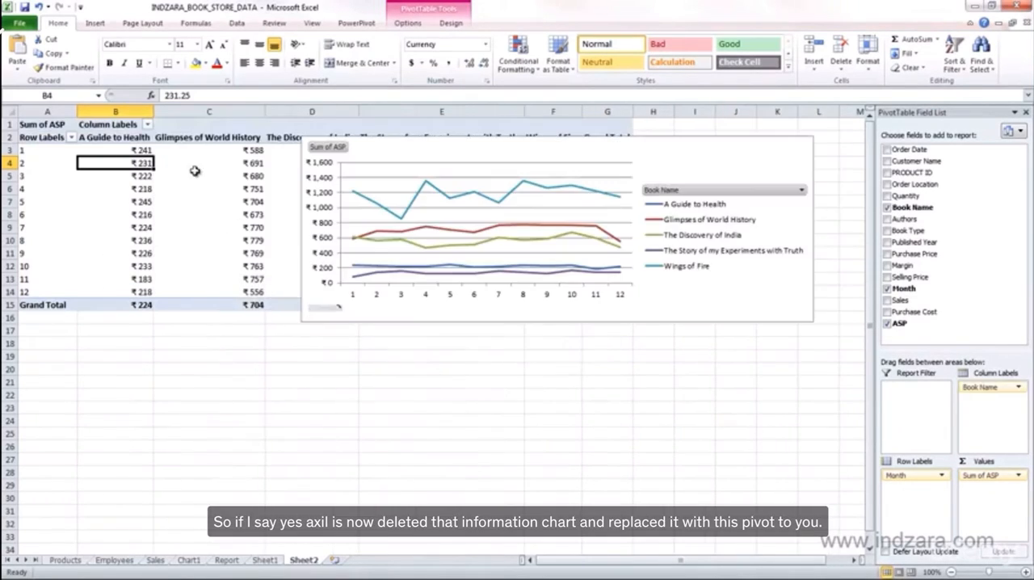
Move the PivotChart below the expanded pivot table and enter the text "Chart" in cell A17
left_click_drag(378, 148, 386, 368)
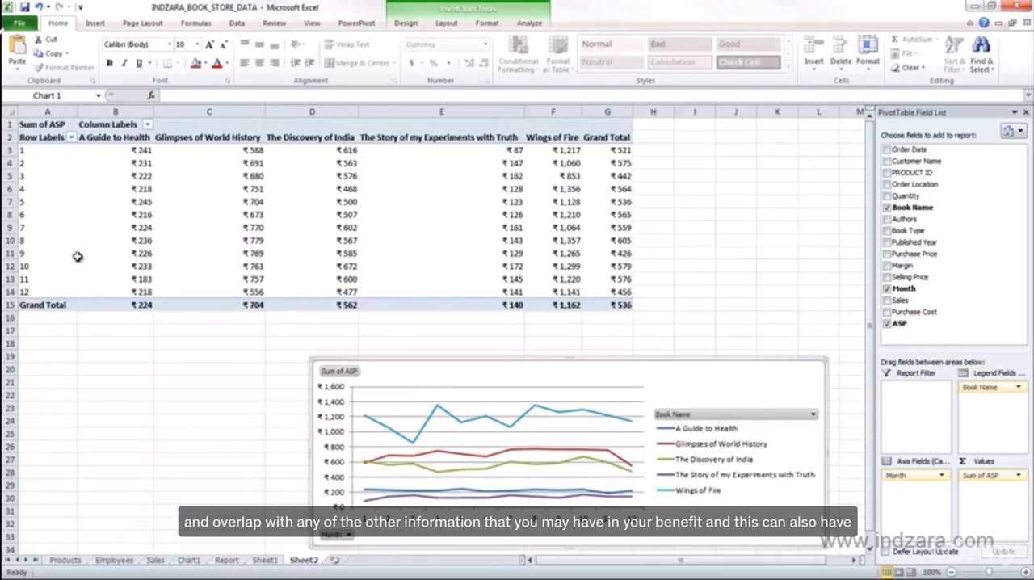
left_click(36, 334)
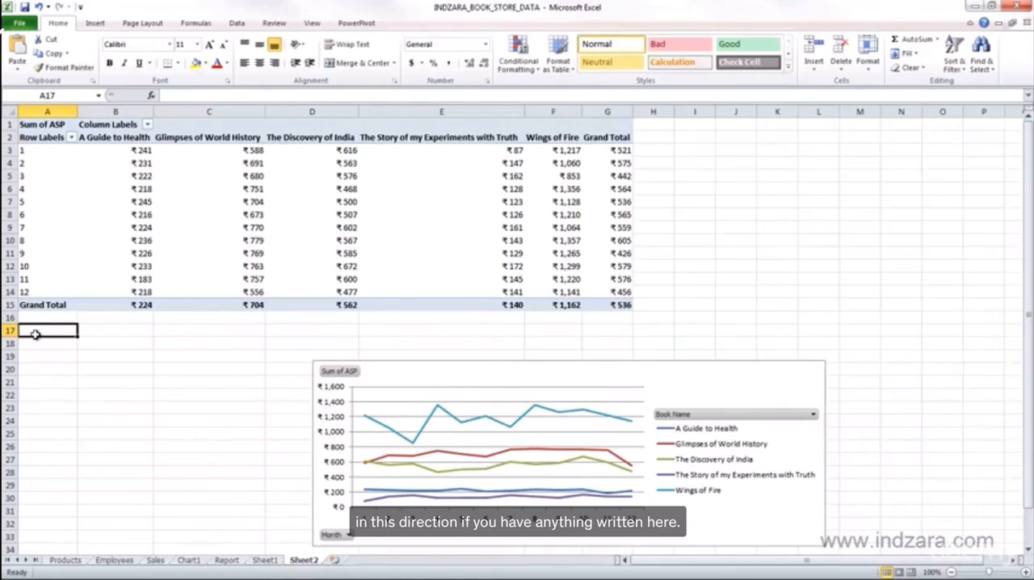
type("Chart")
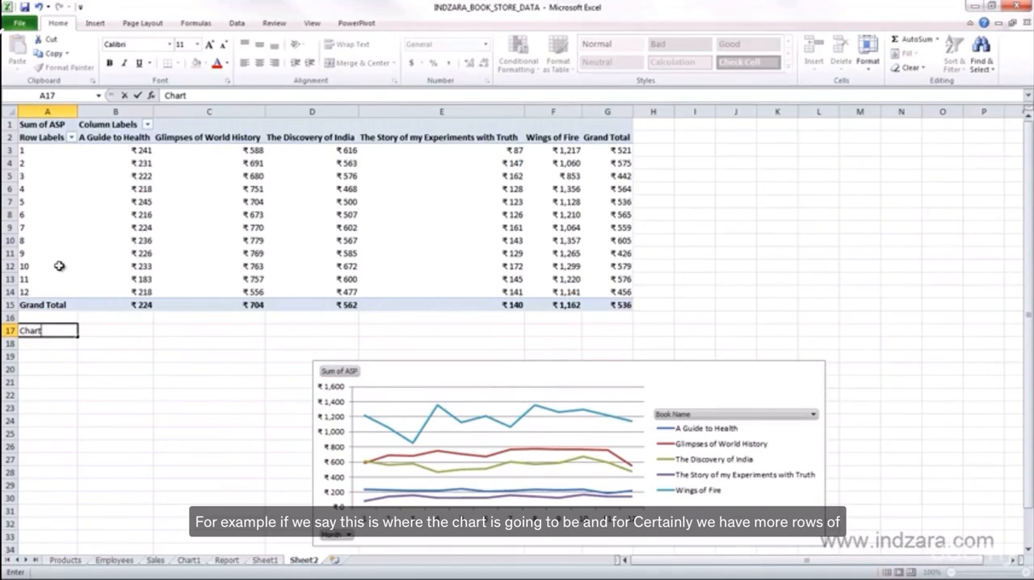
key("Return")
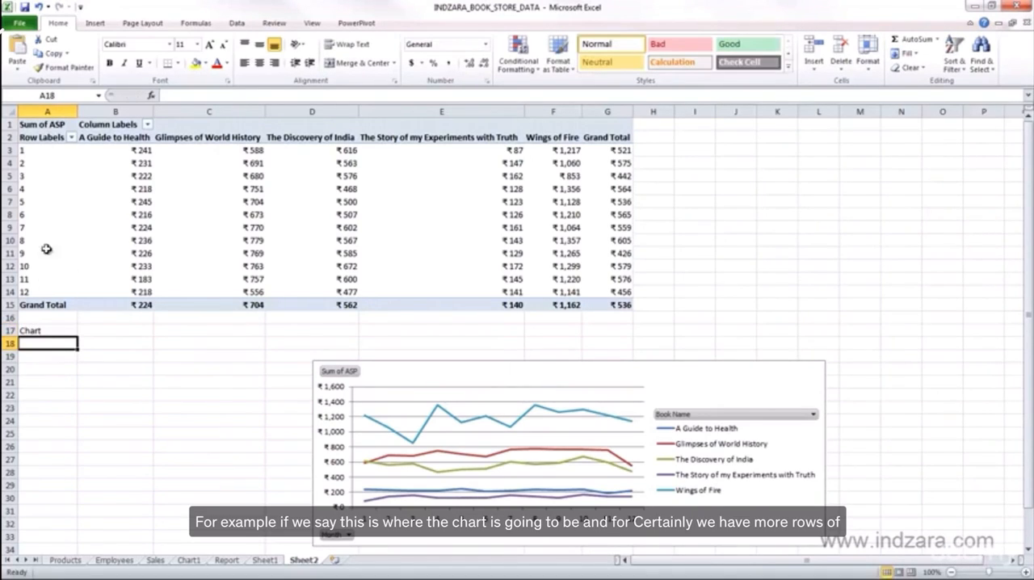